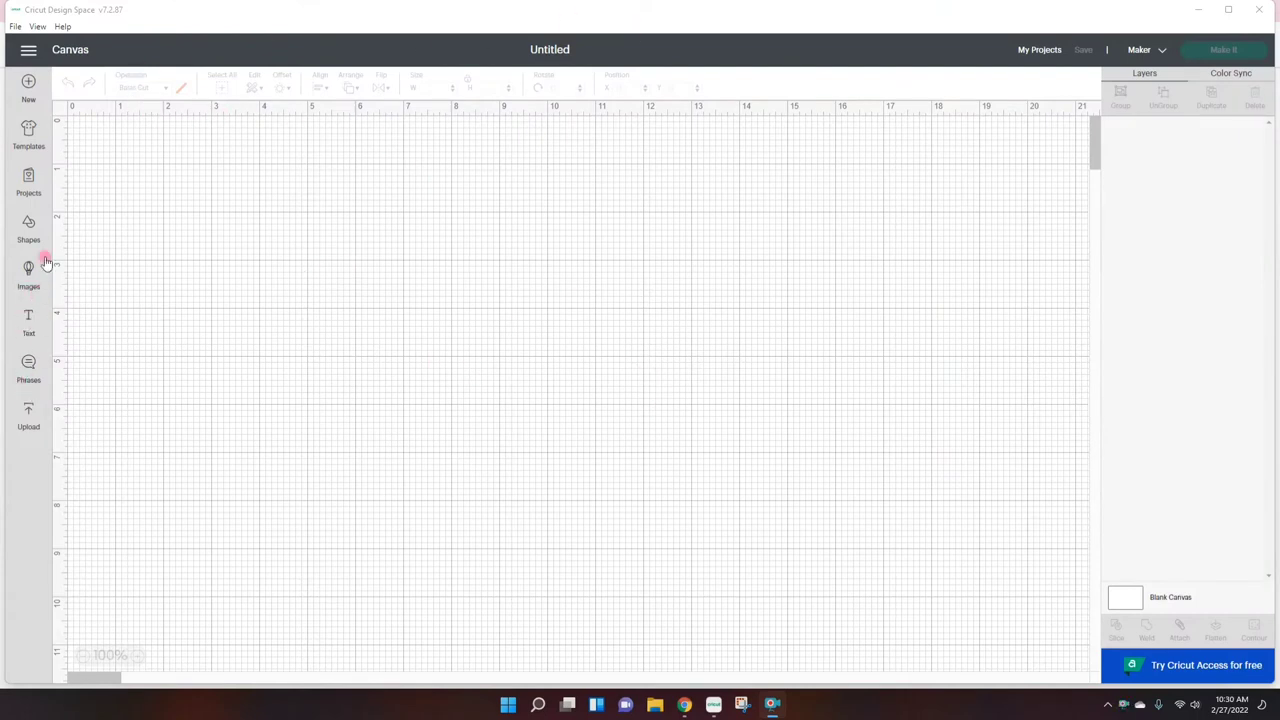
Add a square, resize it to 8 × 4 in, and move it up-left on the canvas
{"action": "left_click", "coordinate": [28, 228]}
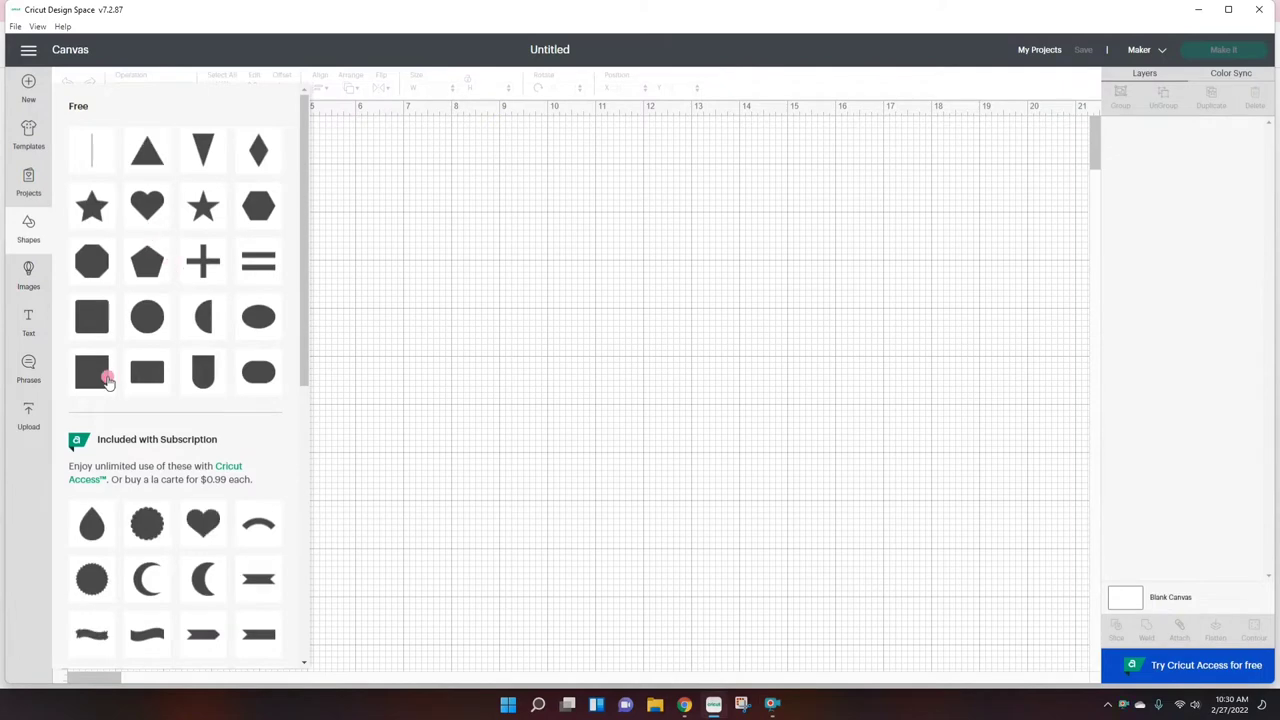
{"action": "left_click", "coordinate": [99, 374]}
{"action": "left_click_drag", "start_coordinate": [153, 178], "coordinate": [372, 305]}
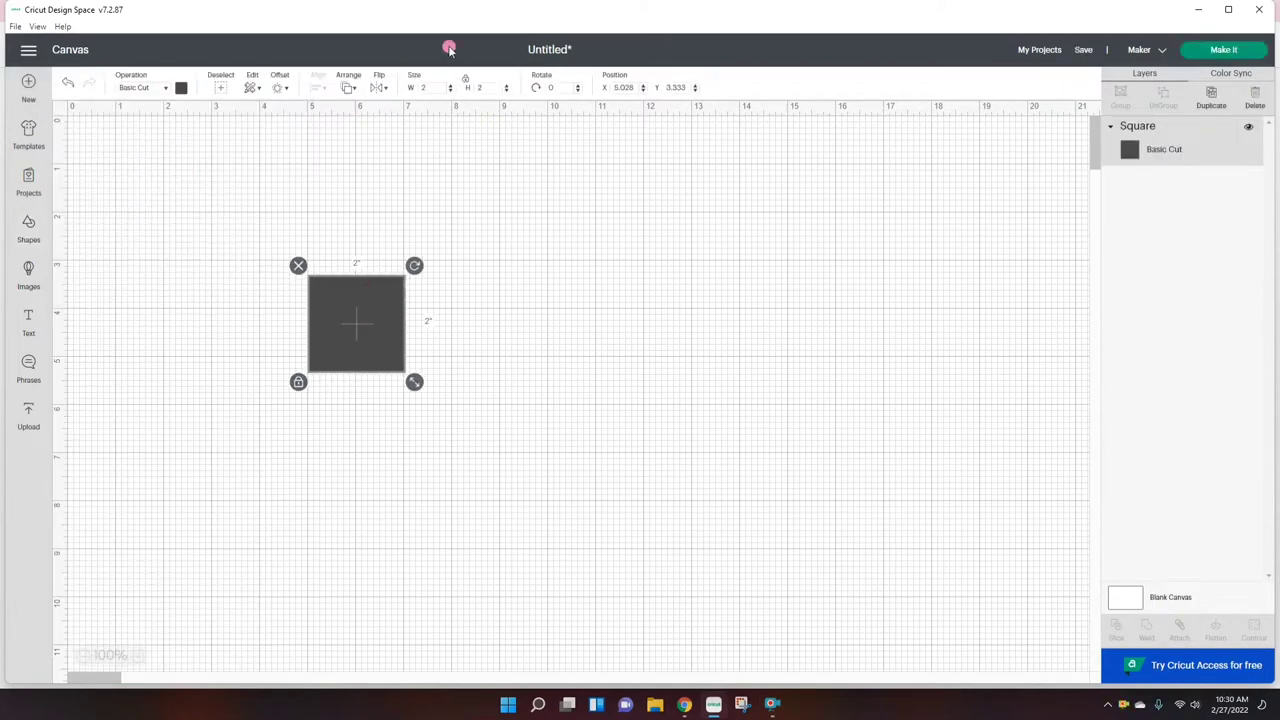
{"action": "left_click", "coordinate": [403, 88]}
{"action": "type", "text": "8"}
{"action": "key", "text": "Return"}
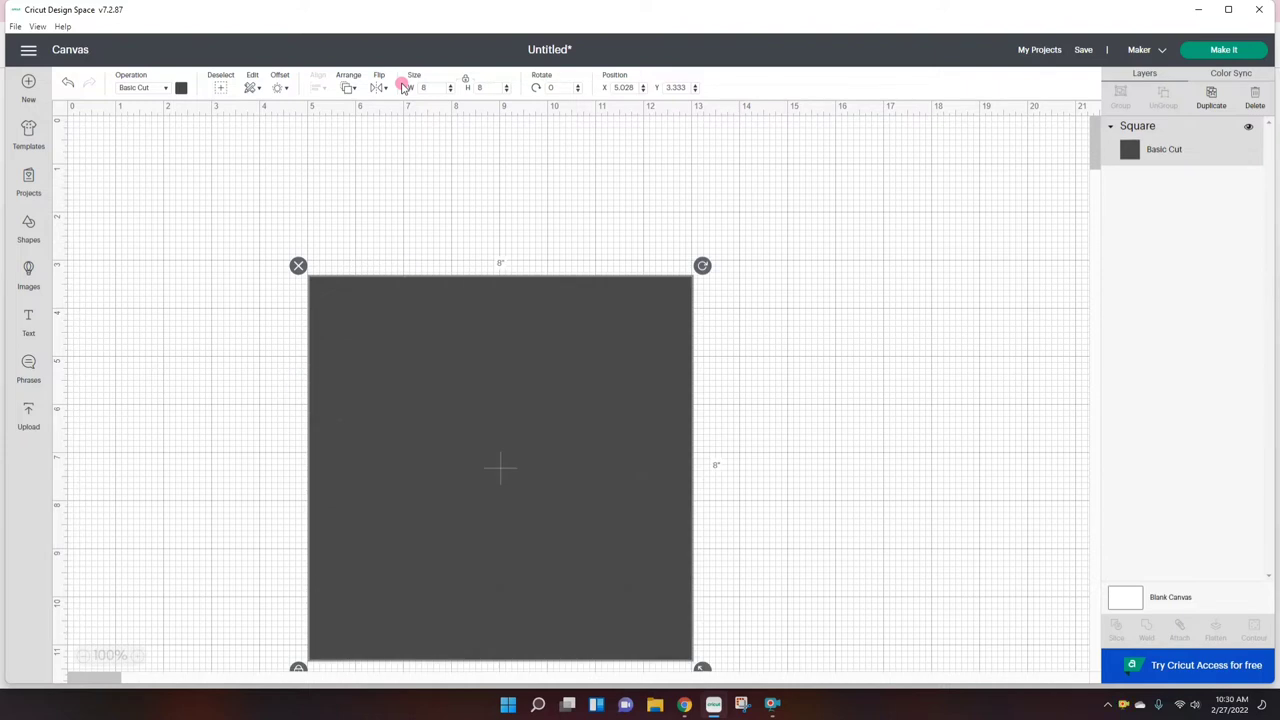
{"action": "double_click", "coordinate": [485, 87]}
{"action": "key", "text": "Return"}
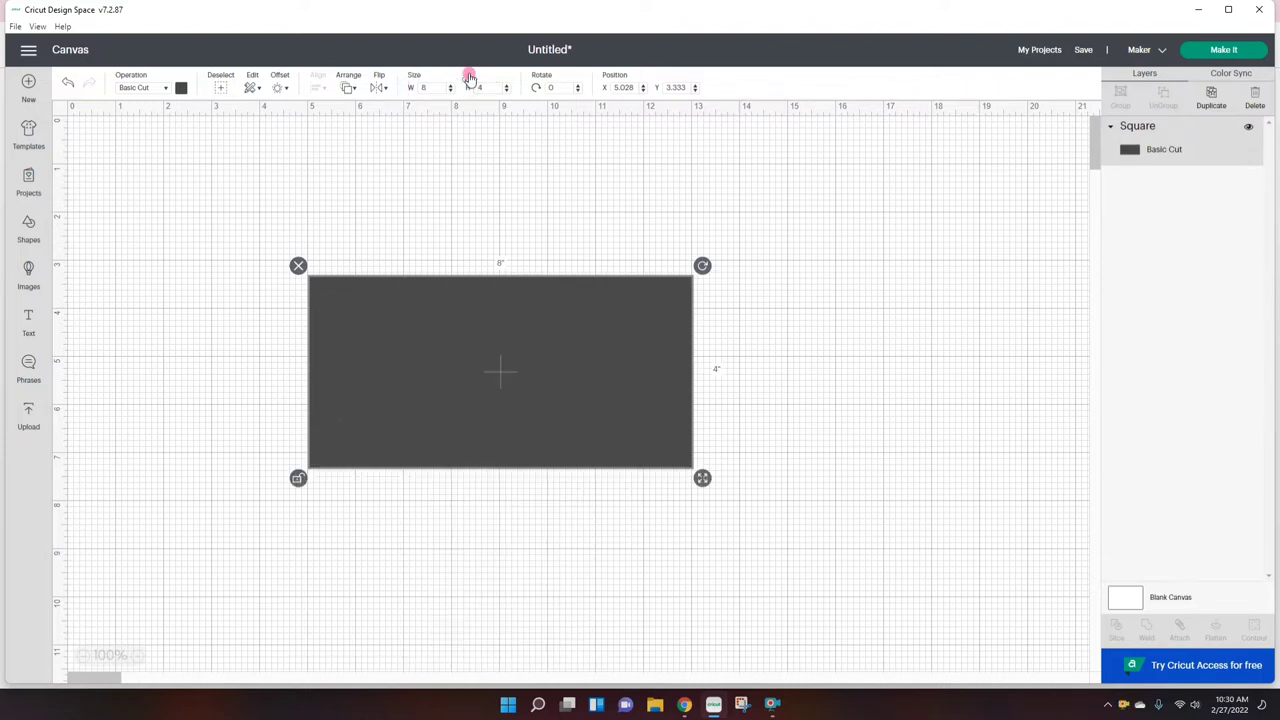
{"action": "left_click_drag", "start_coordinate": [501, 365], "coordinate": [352, 278]}
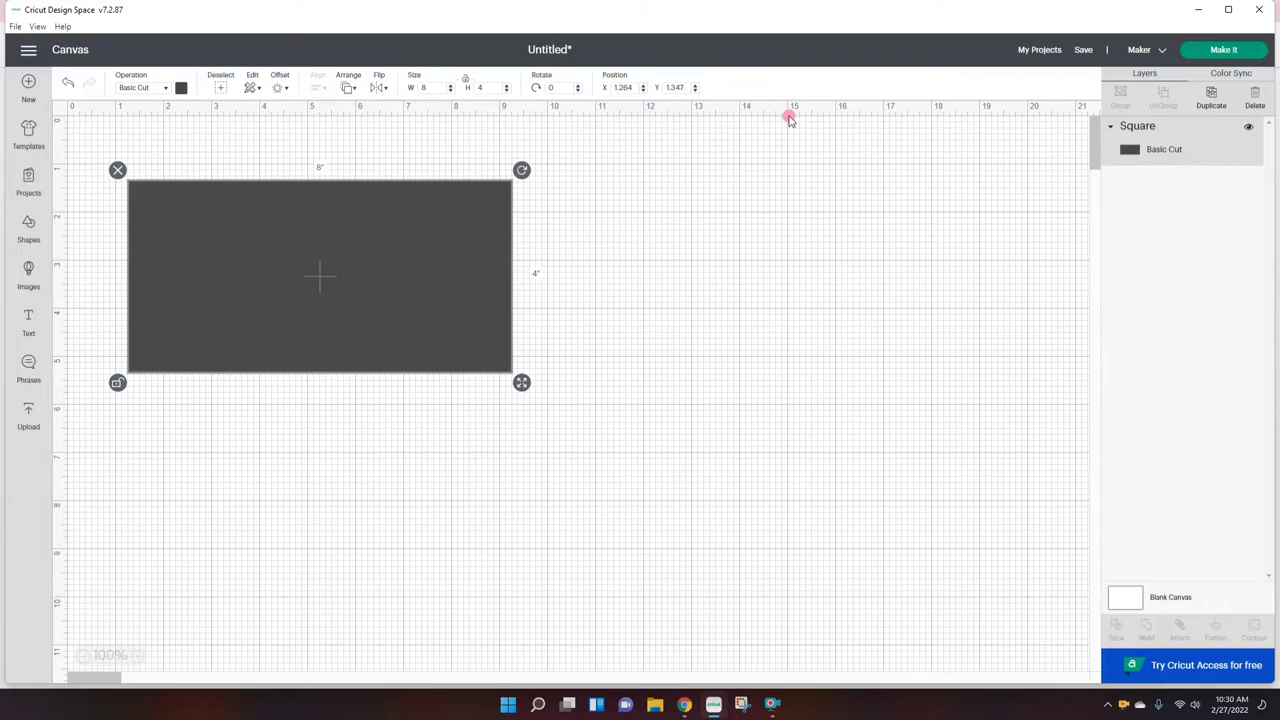
Colour the rectangle light grey and deselect it
{"action": "left_click", "coordinate": [693, 291]}
{"action": "left_click", "coordinate": [397, 243]}
{"action": "left_click", "coordinate": [181, 87]}
{"action": "left_click", "coordinate": [246, 156]}
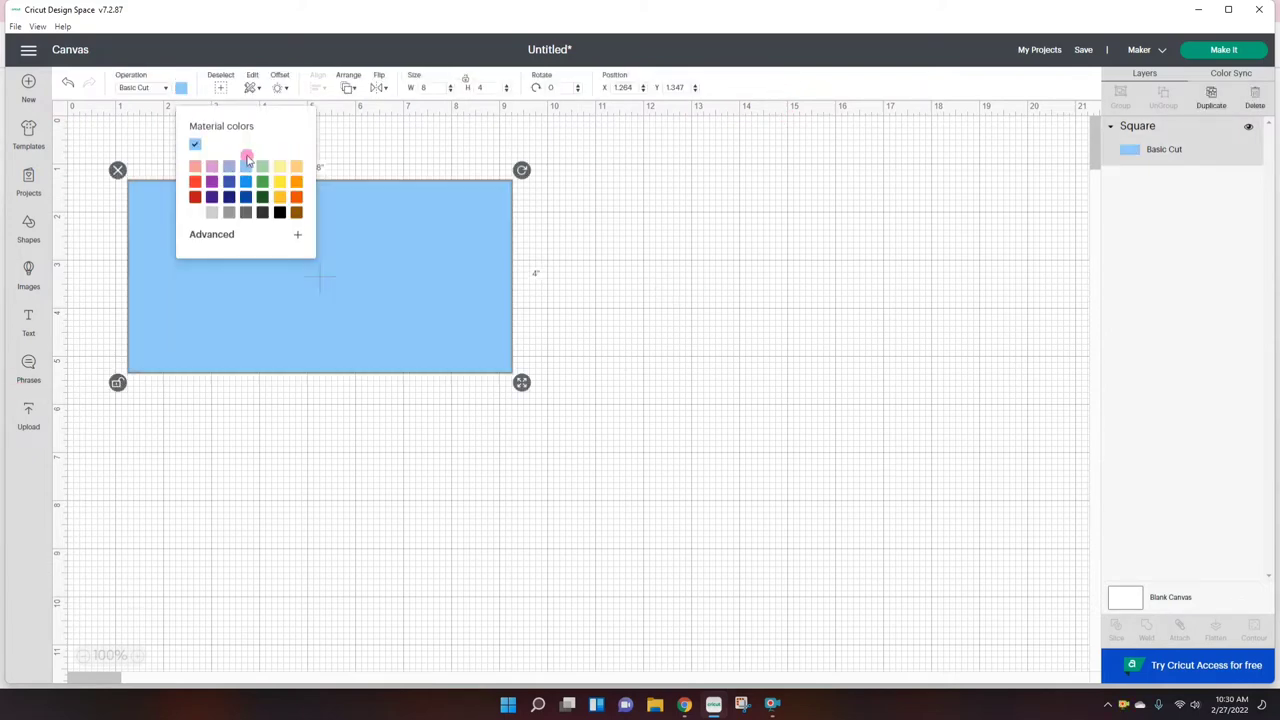
{"action": "left_click", "coordinate": [211, 215]}
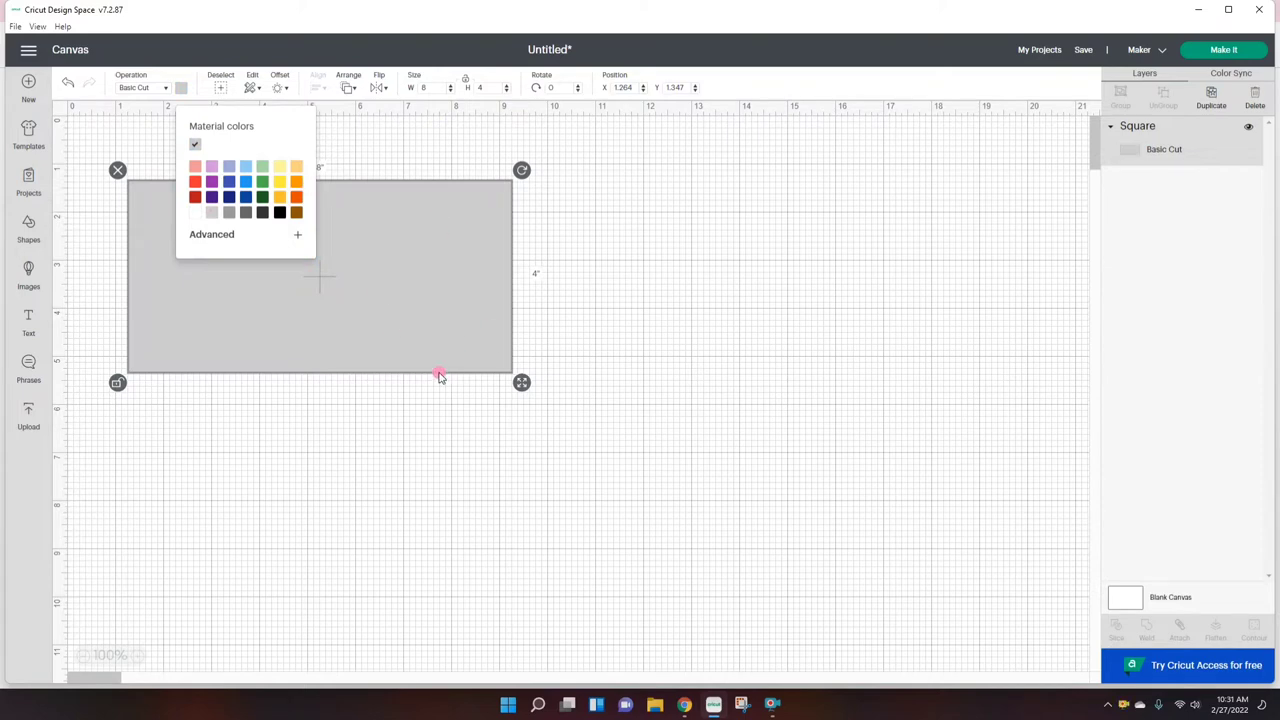
{"action": "left_click", "coordinate": [300, 490]}
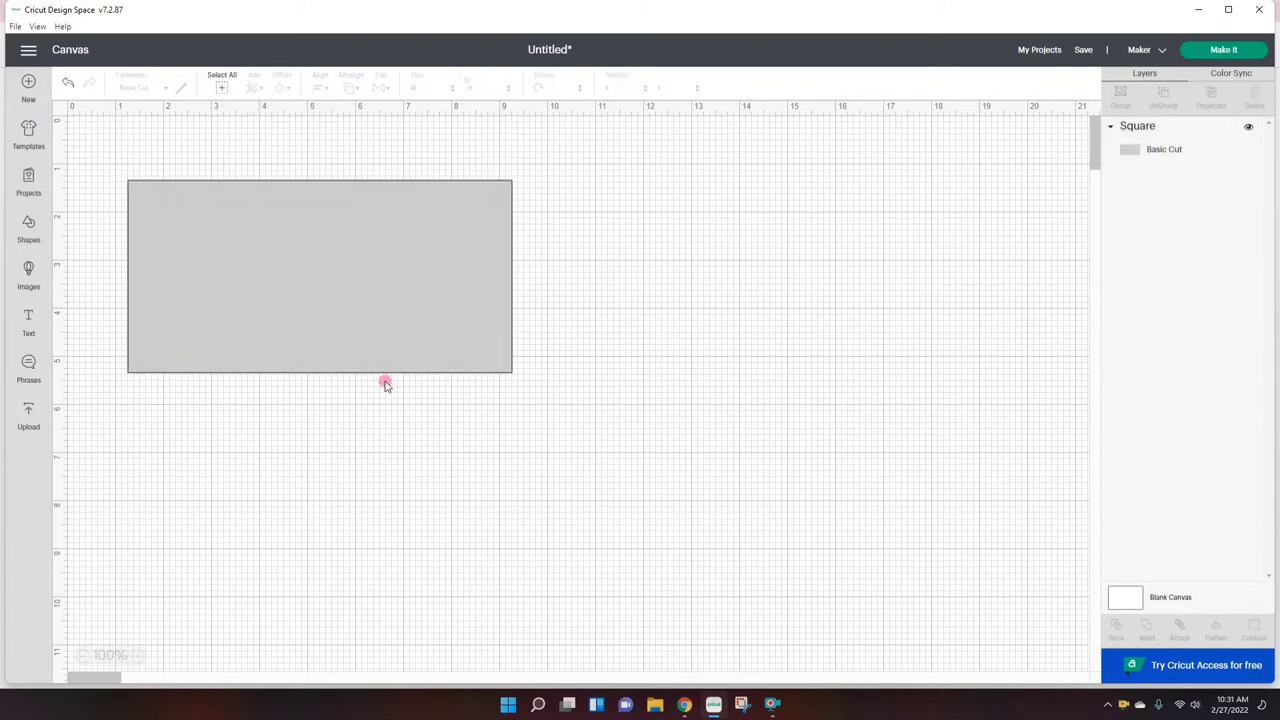
Add the text 'Araceli' in the Hello Honey font and position it on the grey rectangle
{"action": "left_click", "coordinate": [29, 321]}
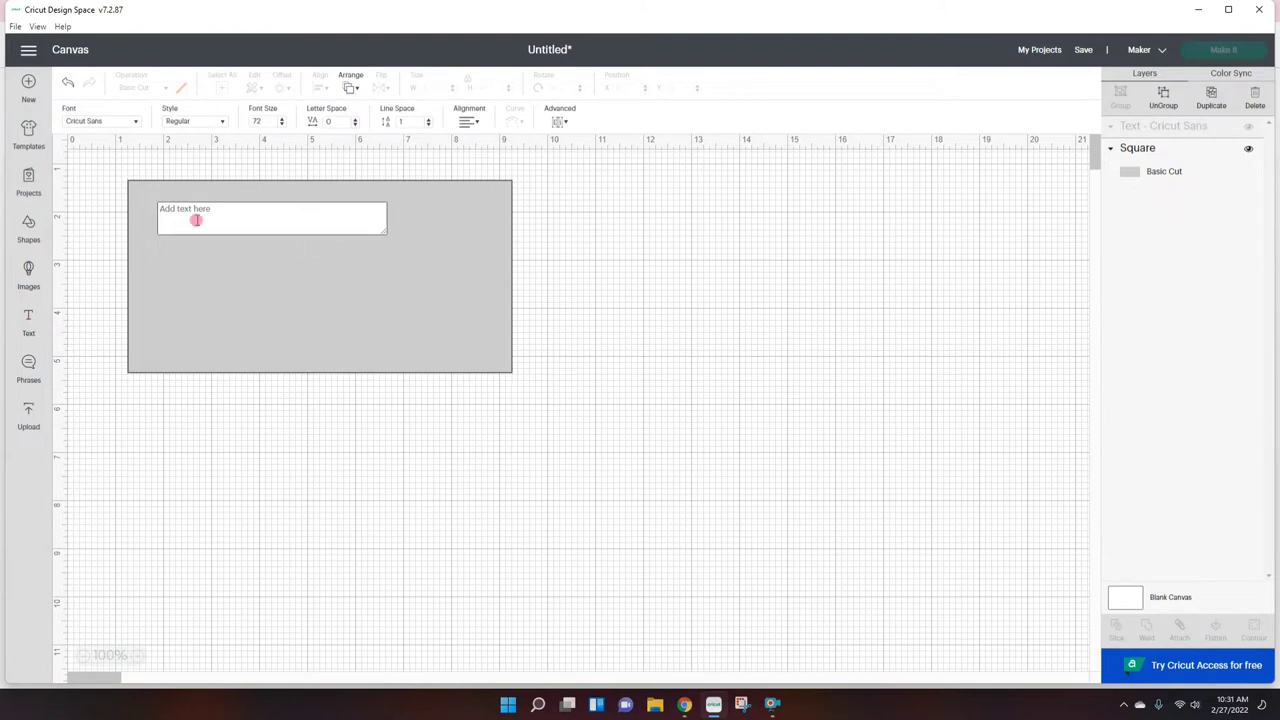
{"action": "type", "text": "Ara"}
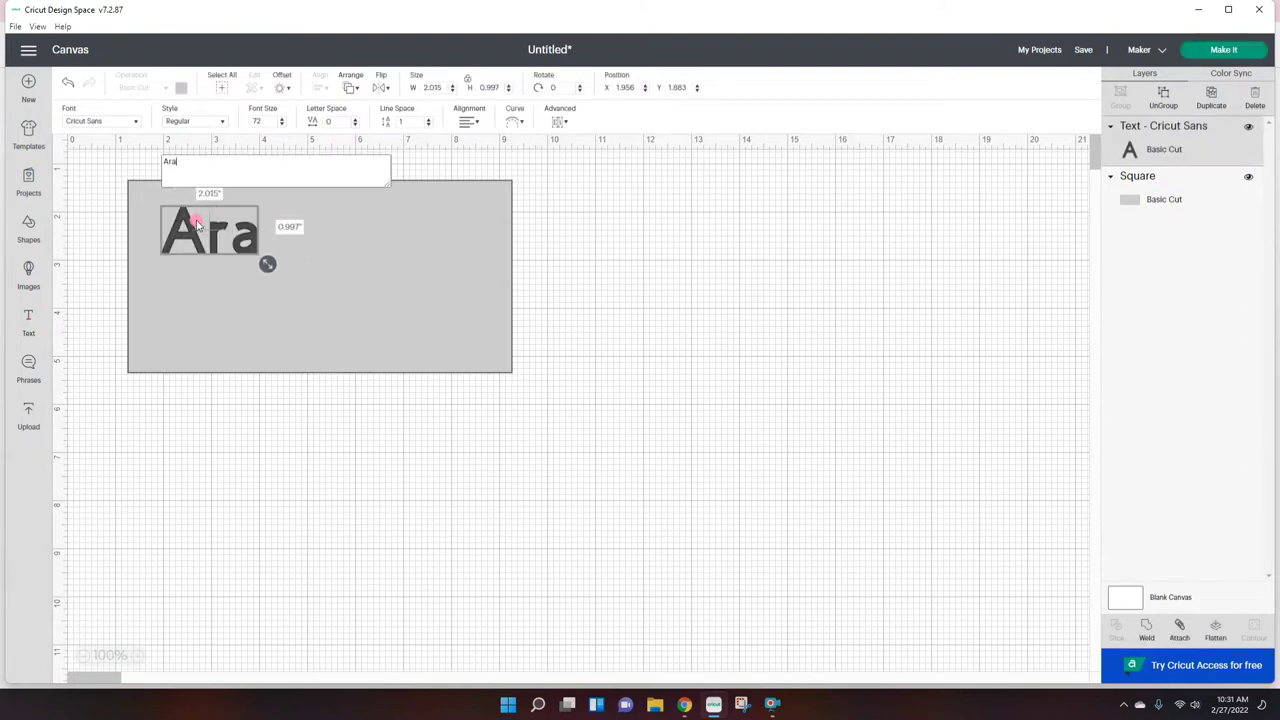
{"action": "type", "text": "celi"}
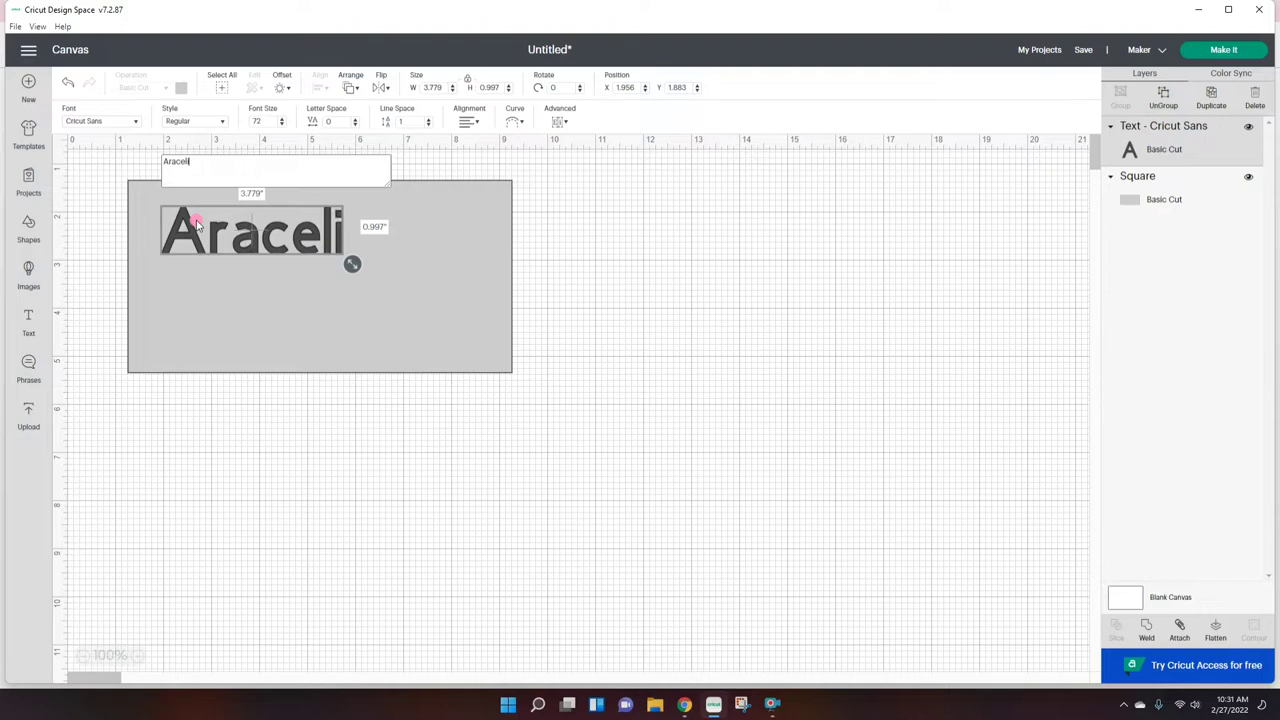
{"action": "left_click_drag", "start_coordinate": [300, 229], "coordinate": [372, 271]}
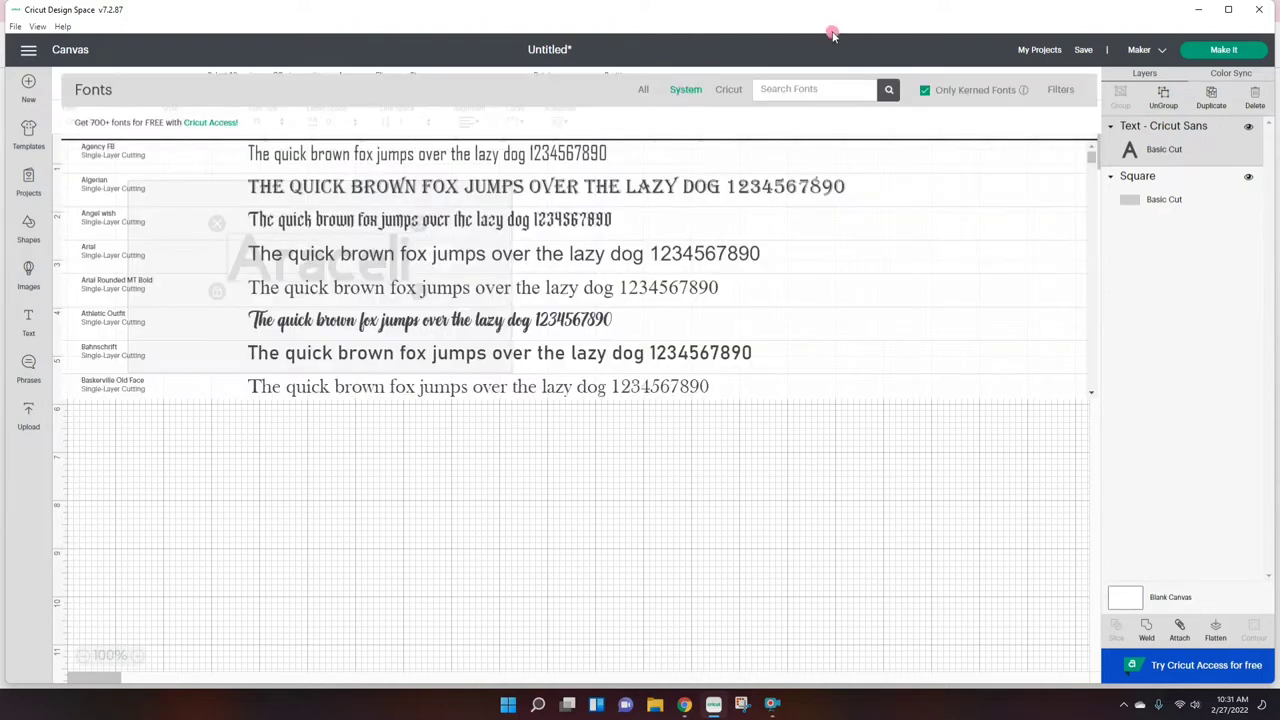
{"action": "scroll", "coordinate": [420, 265], "scroll_direction": "down", "scroll_amount": 3}
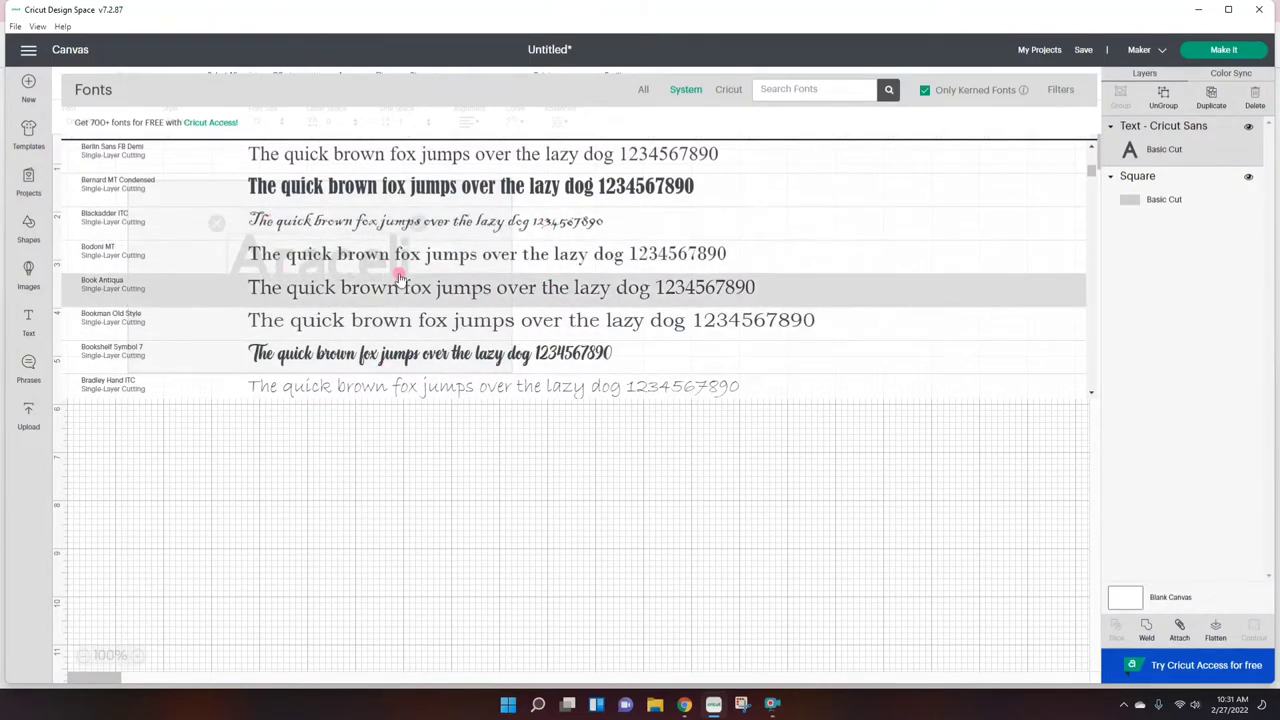
{"action": "scroll", "coordinate": [479, 275], "scroll_direction": "down", "scroll_amount": 1}
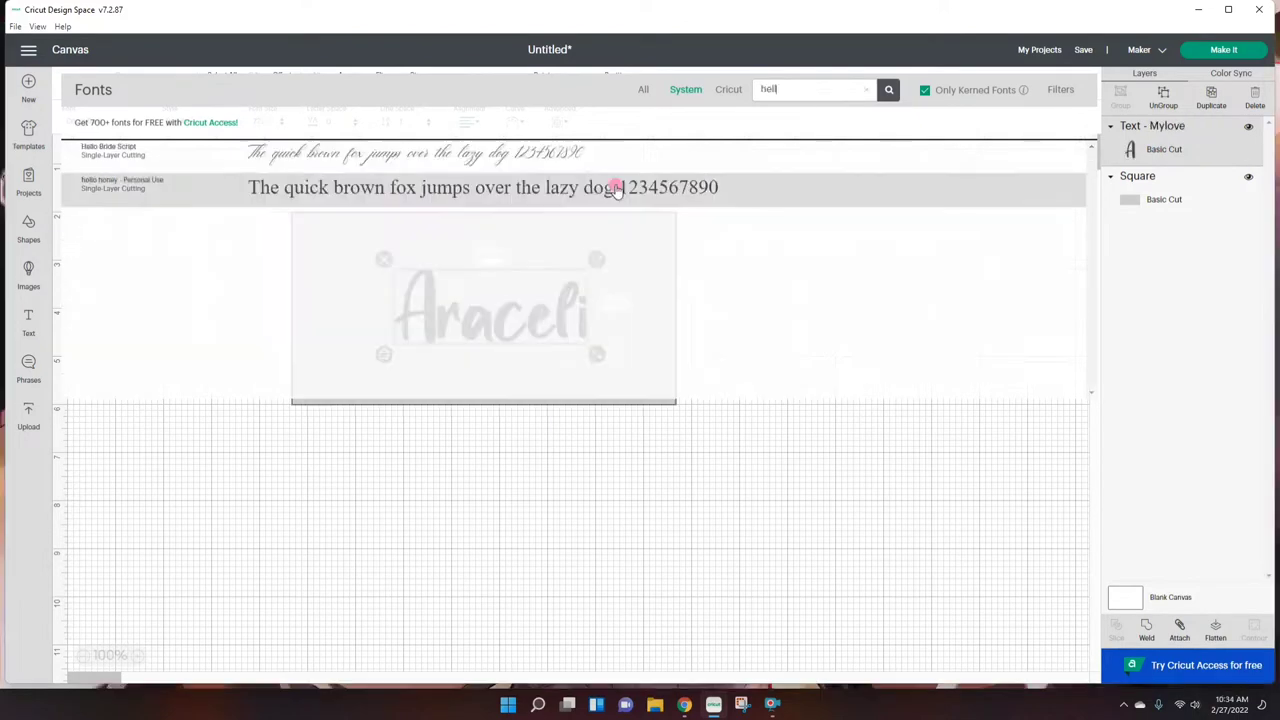
{"action": "left_click", "coordinate": [608, 189]}
{"action": "left_click_drag", "start_coordinate": [586, 340], "coordinate": [560, 318]}
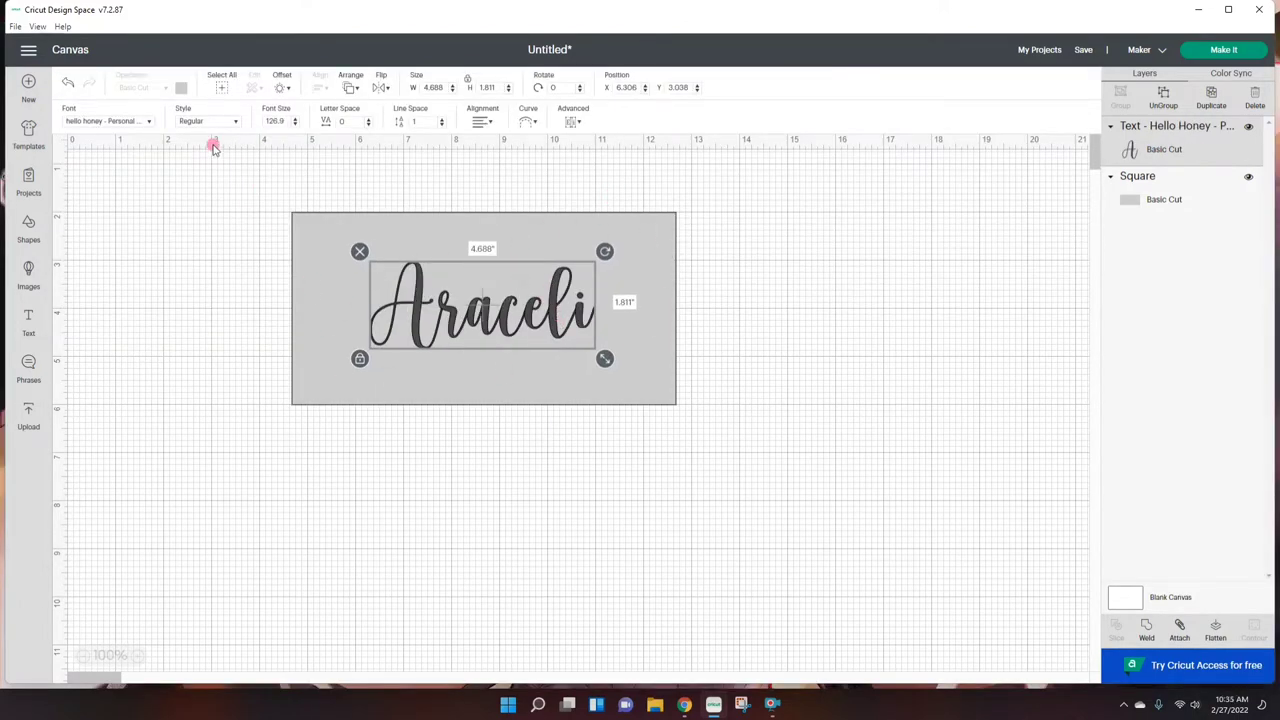
Enlarge Araceli to about 5.2 in wide, recentre it on the rectangle, and make it white
{"action": "left_click", "coordinate": [76, 122]}
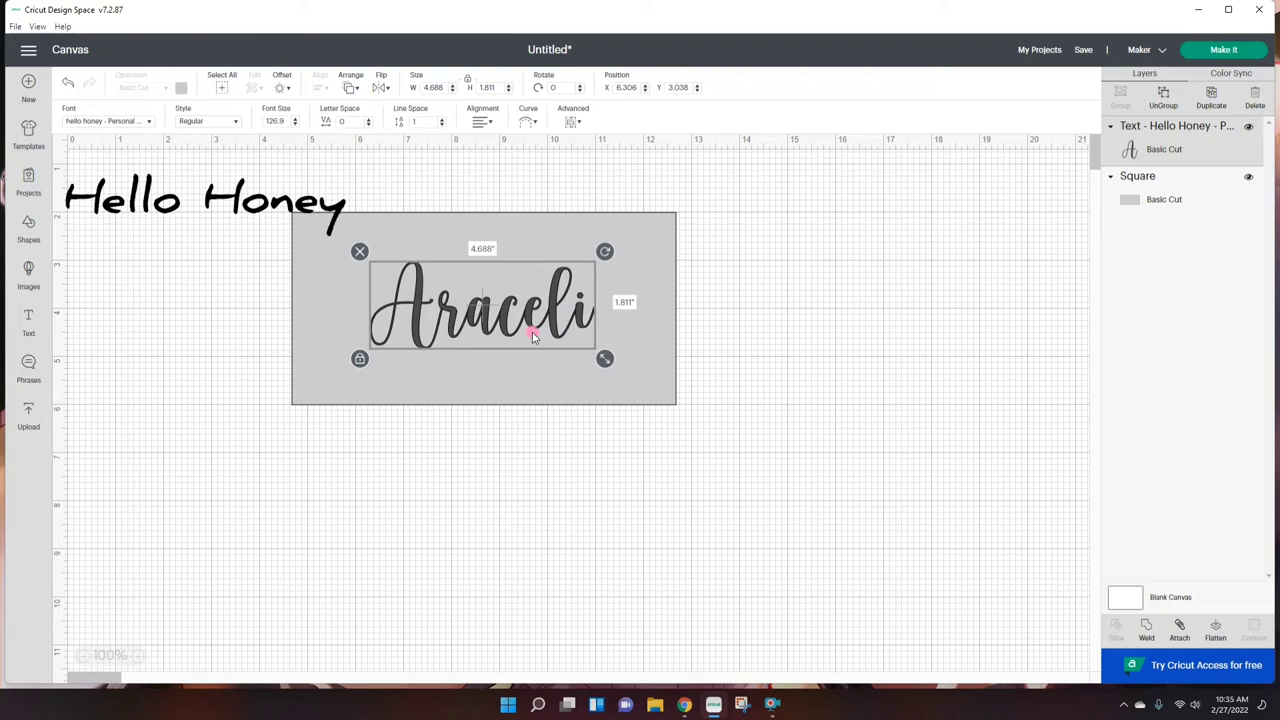
{"action": "left_click_drag", "start_coordinate": [607, 363], "coordinate": [620, 366]}
{"action": "left_click_drag", "start_coordinate": [531, 320], "coordinate": [538, 313]}
{"action": "left_click", "coordinate": [181, 88]}
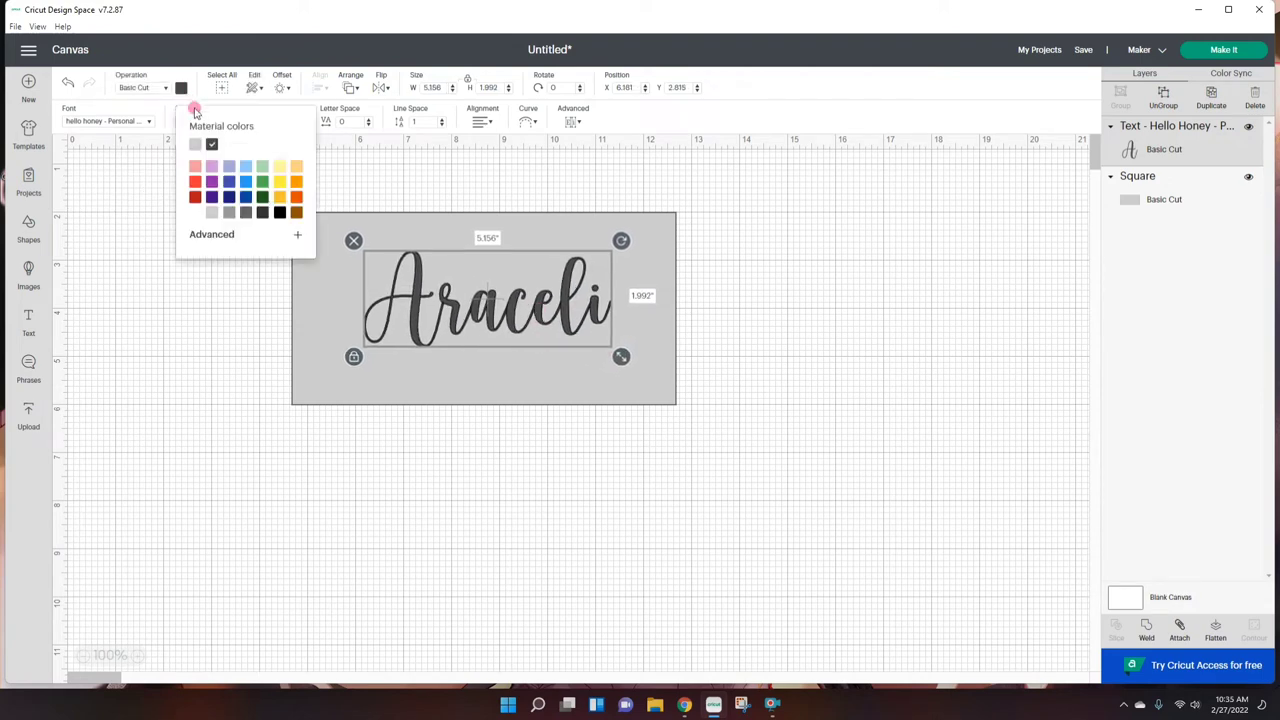
{"action": "left_click", "coordinate": [204, 218]}
{"action": "left_click", "coordinate": [194, 300]}
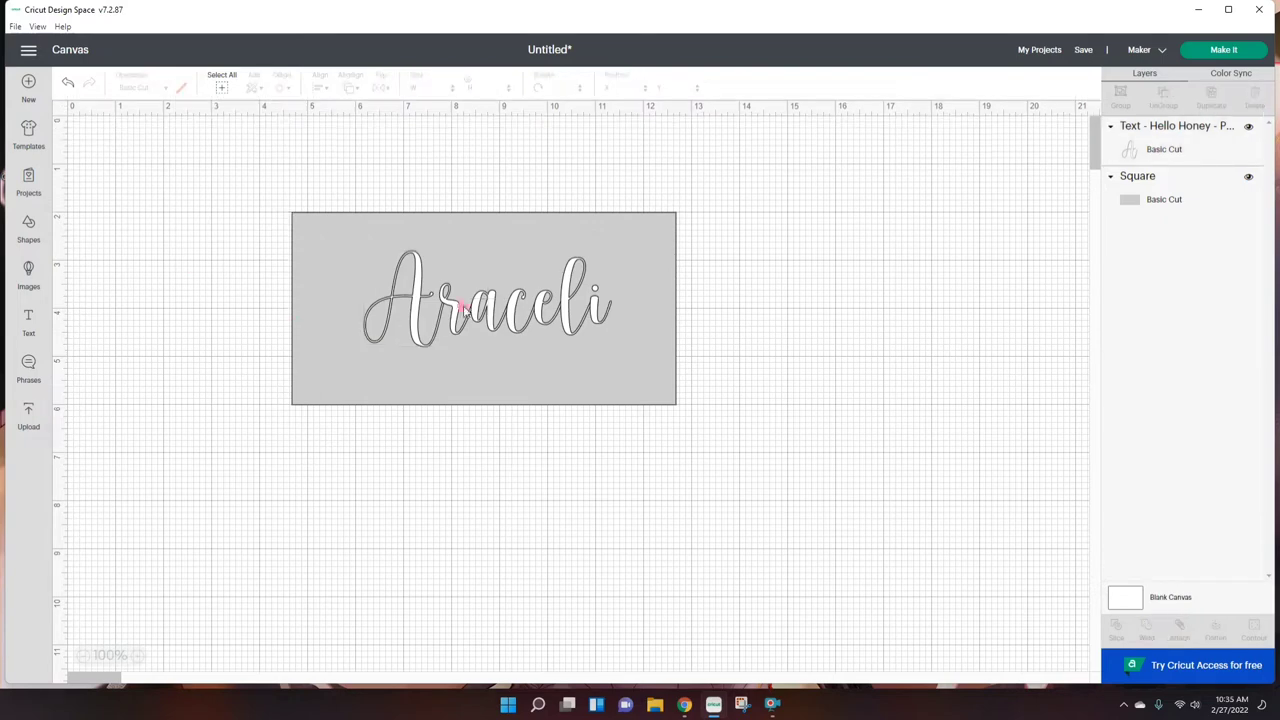
{"action": "left_click", "coordinate": [480, 308]}
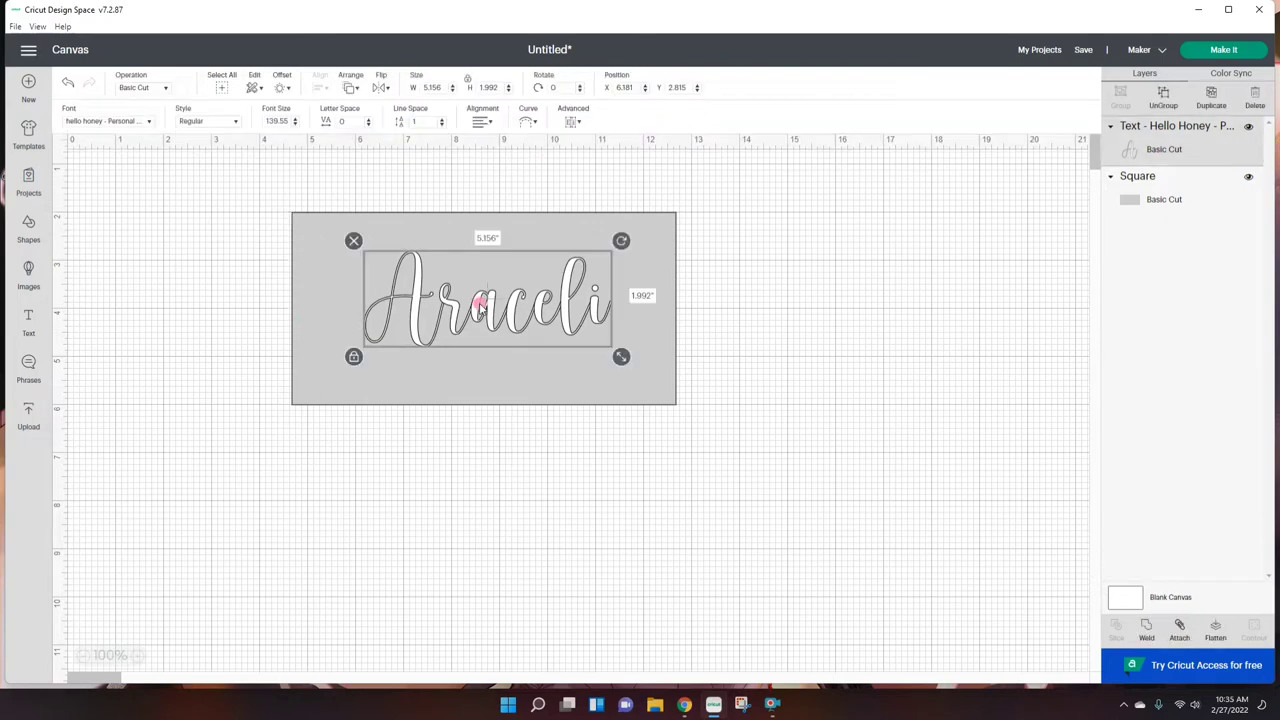
Apply a 0.08 in offset around the Araceli text
{"action": "left_click", "coordinate": [291, 88]}
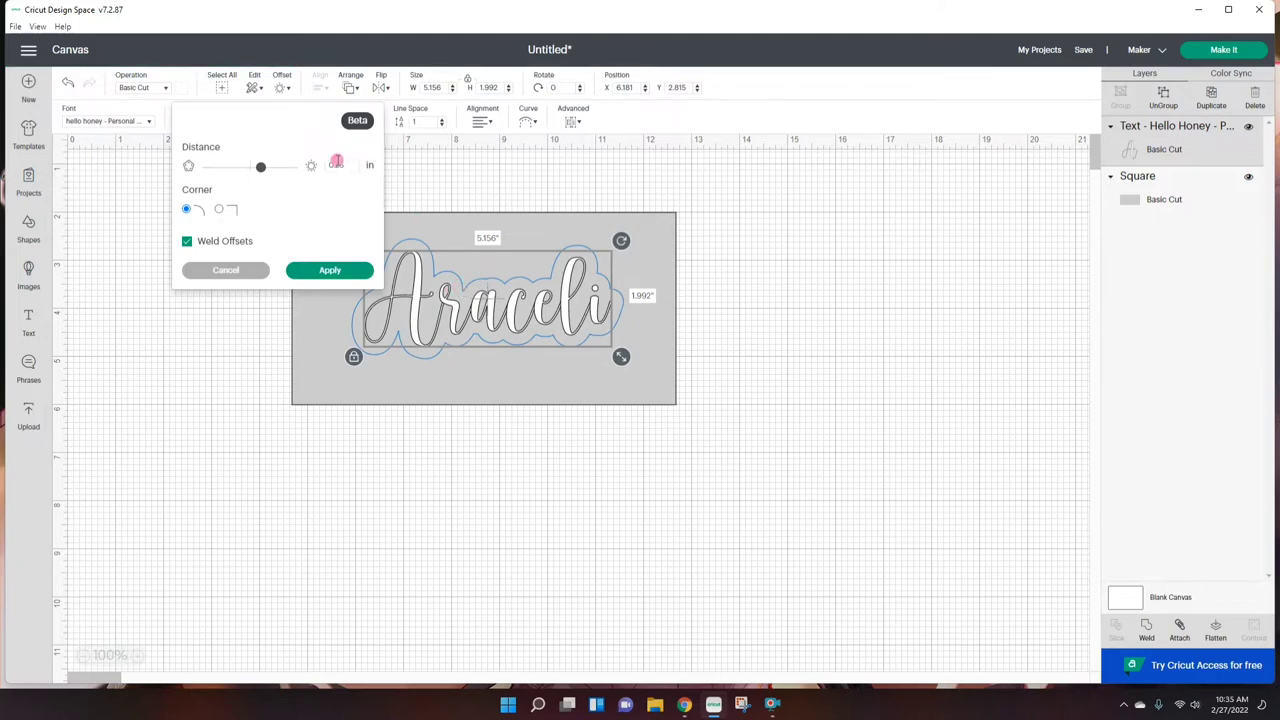
{"action": "left_click_drag", "start_coordinate": [336, 163], "coordinate": [373, 175]}
{"action": "key", "text": "Return"}
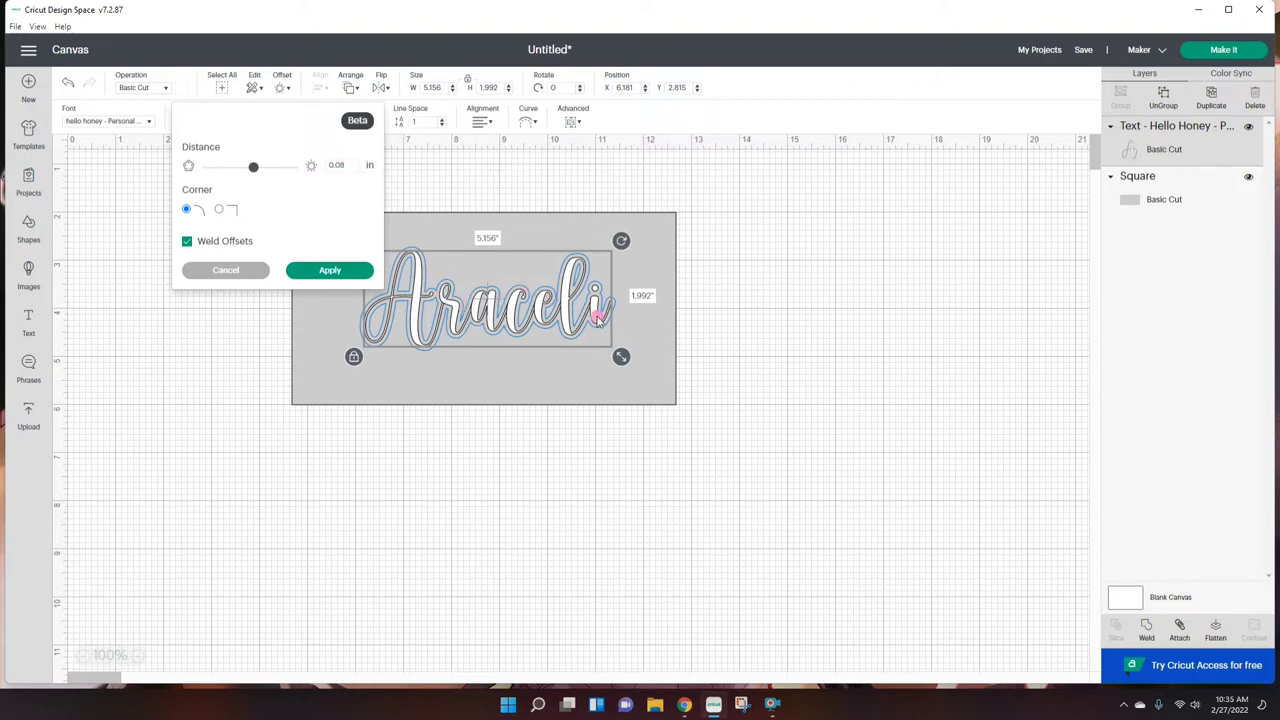
{"action": "left_click", "coordinate": [330, 270]}
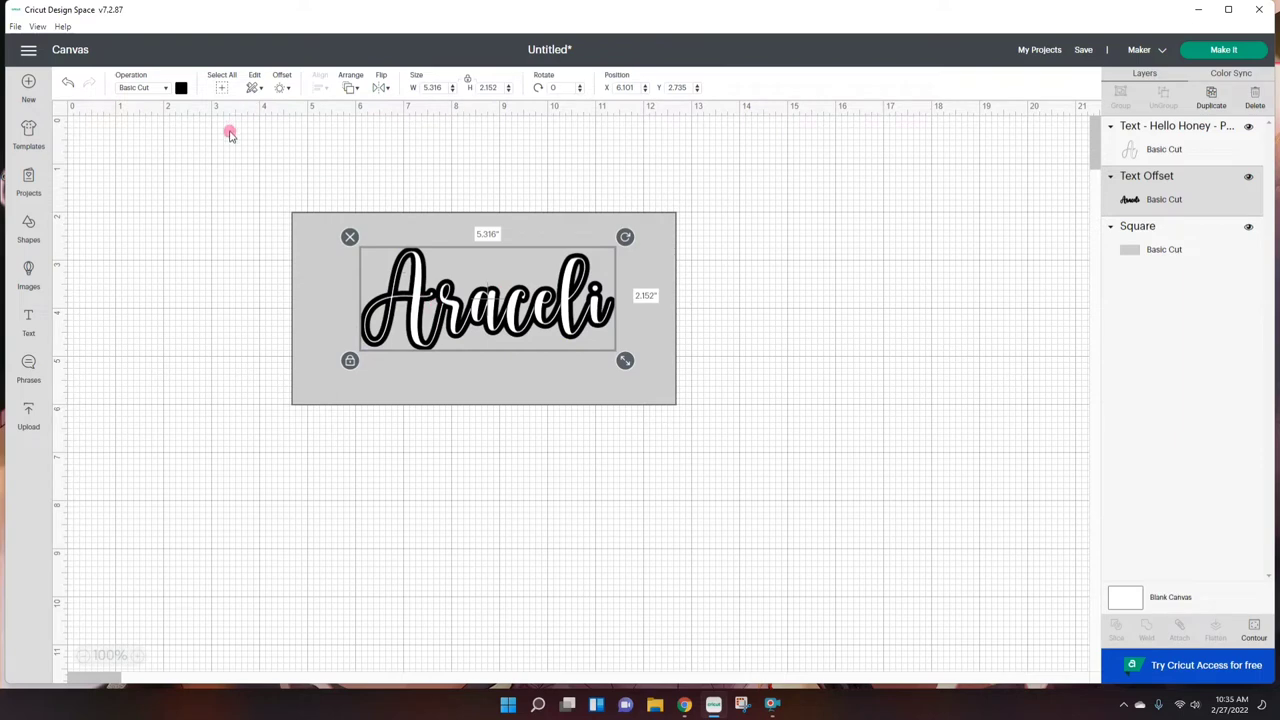
{"action": "left_click", "coordinate": [183, 88]}
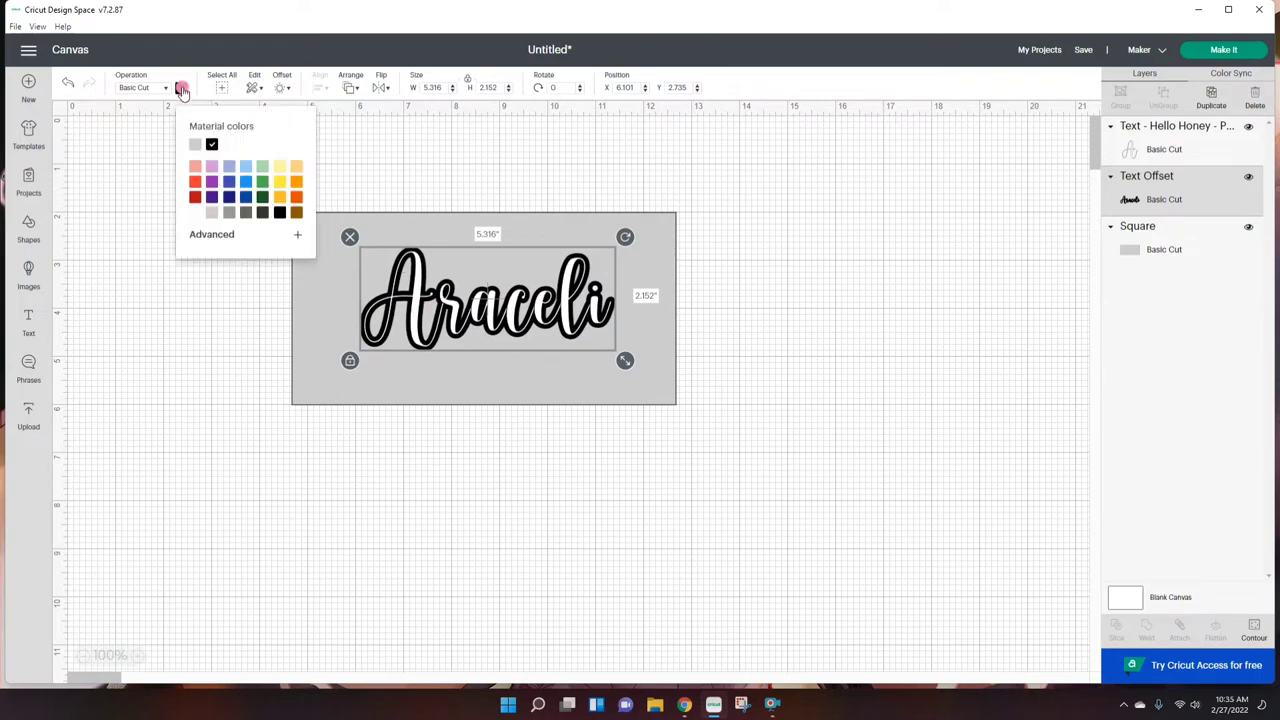
Make the Text Offset layer light blue and add a second 0.08 in offset around it
{"action": "left_click", "coordinate": [247, 166]}
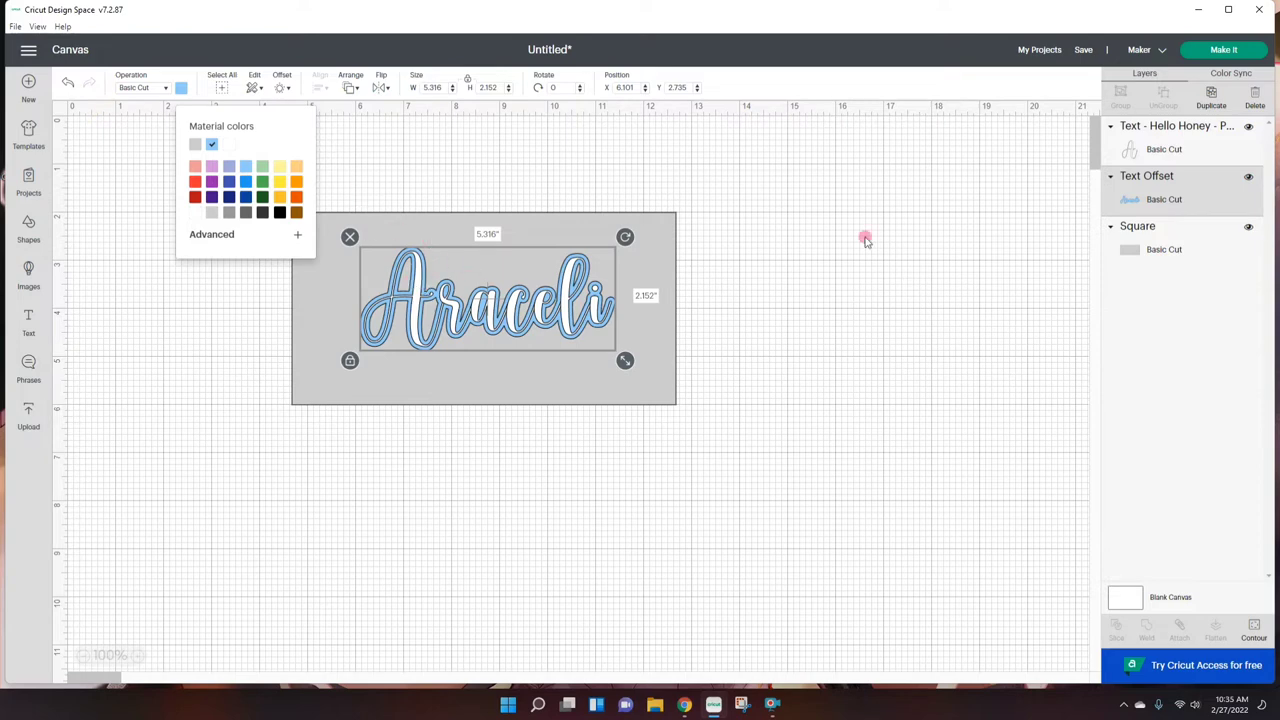
{"action": "left_click", "coordinate": [282, 87]}
{"action": "left_click", "coordinate": [331, 227]}
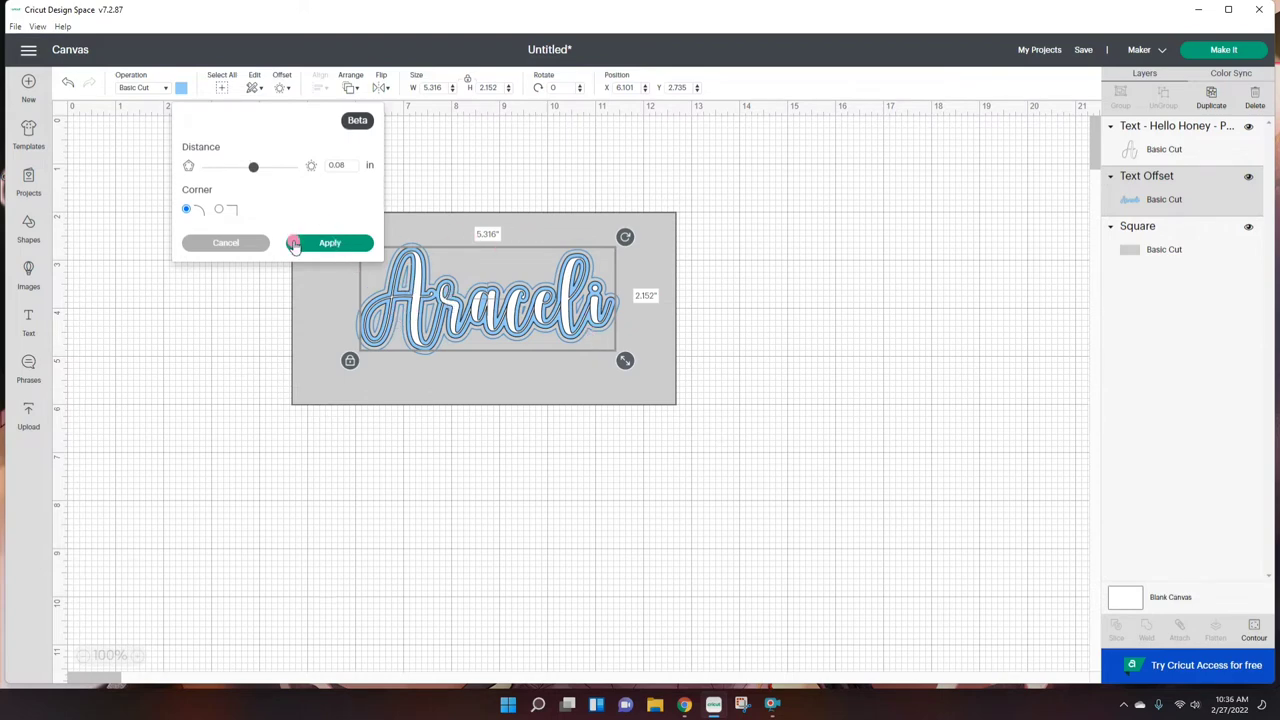
{"action": "left_click", "coordinate": [294, 244]}
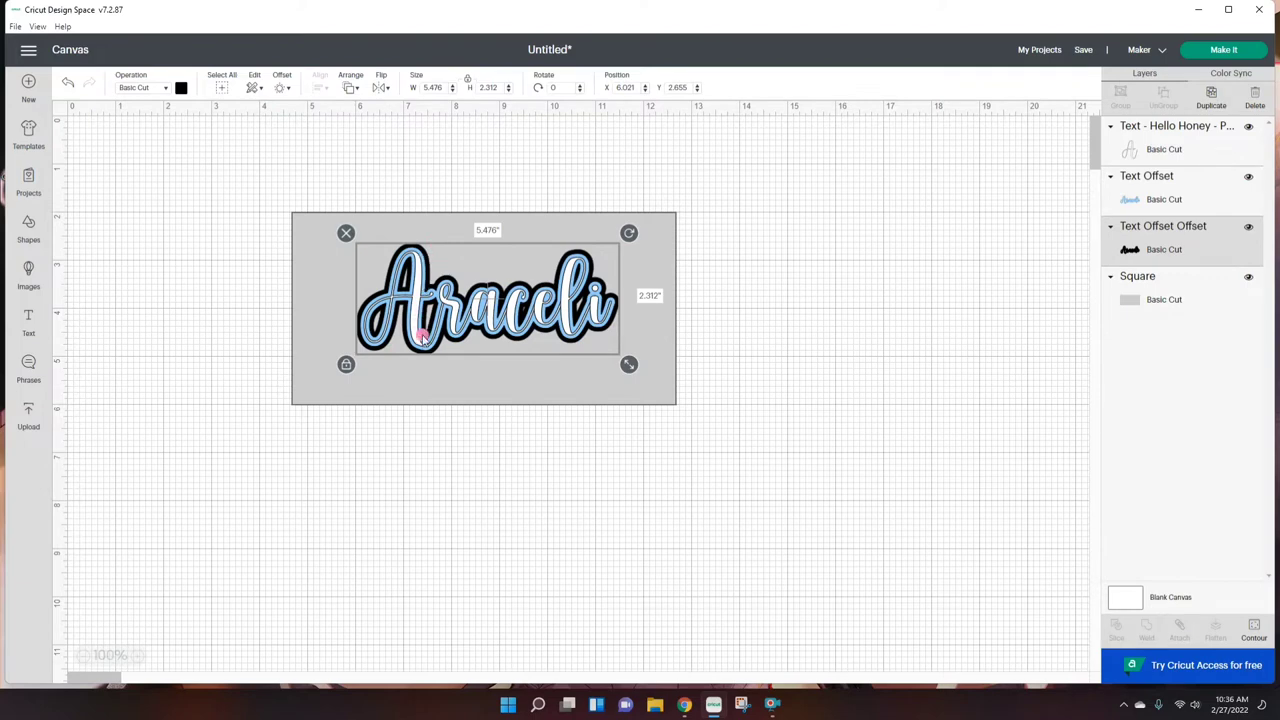
Recolour the outer offset dark pink #ff65a8 and the inner layer light pink #ffd5e7
{"action": "left_click", "coordinate": [181, 89]}
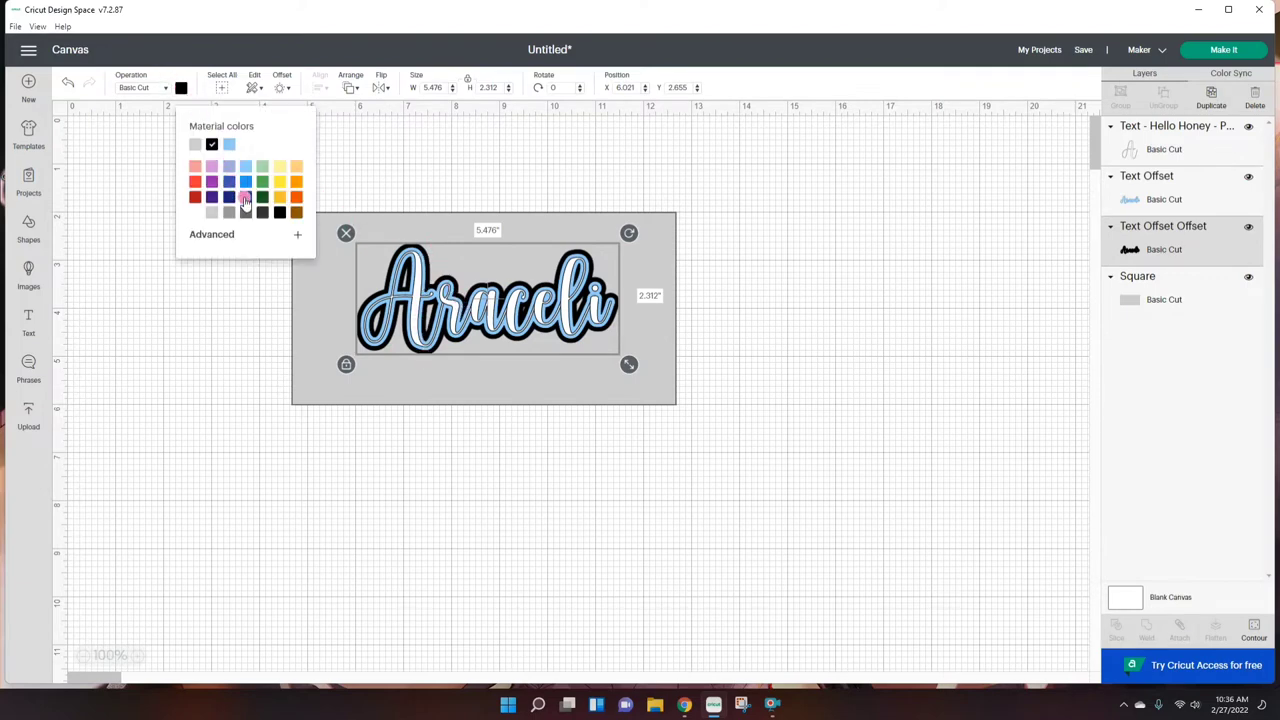
{"action": "left_click", "coordinate": [245, 199]}
{"action": "left_click", "coordinate": [305, 240]}
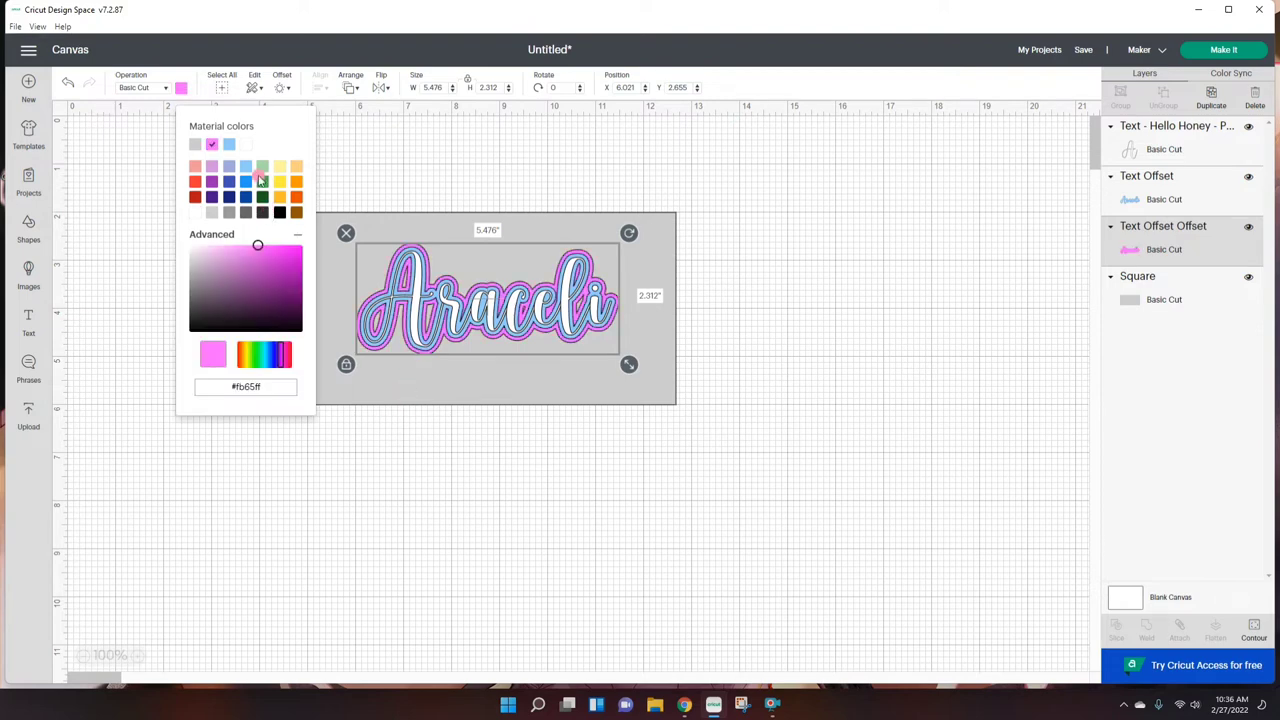
{"action": "left_click", "coordinate": [288, 357]}
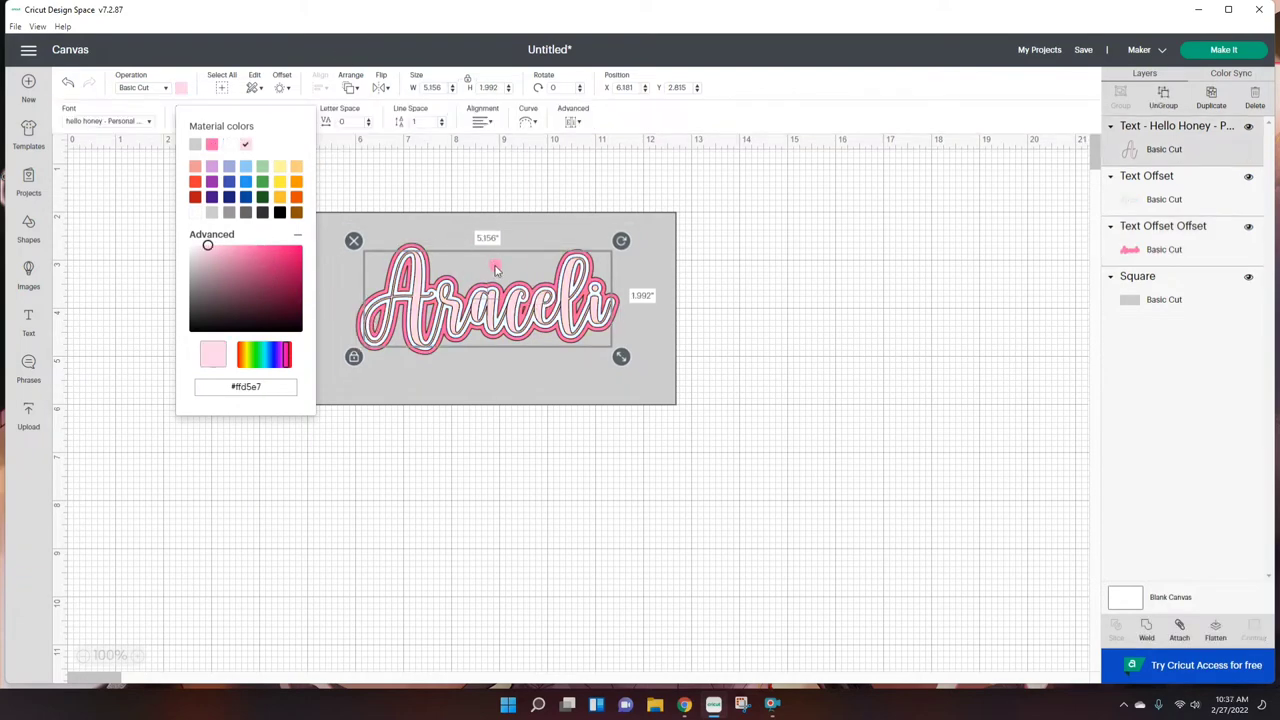
{"action": "left_click", "coordinate": [770, 321]}
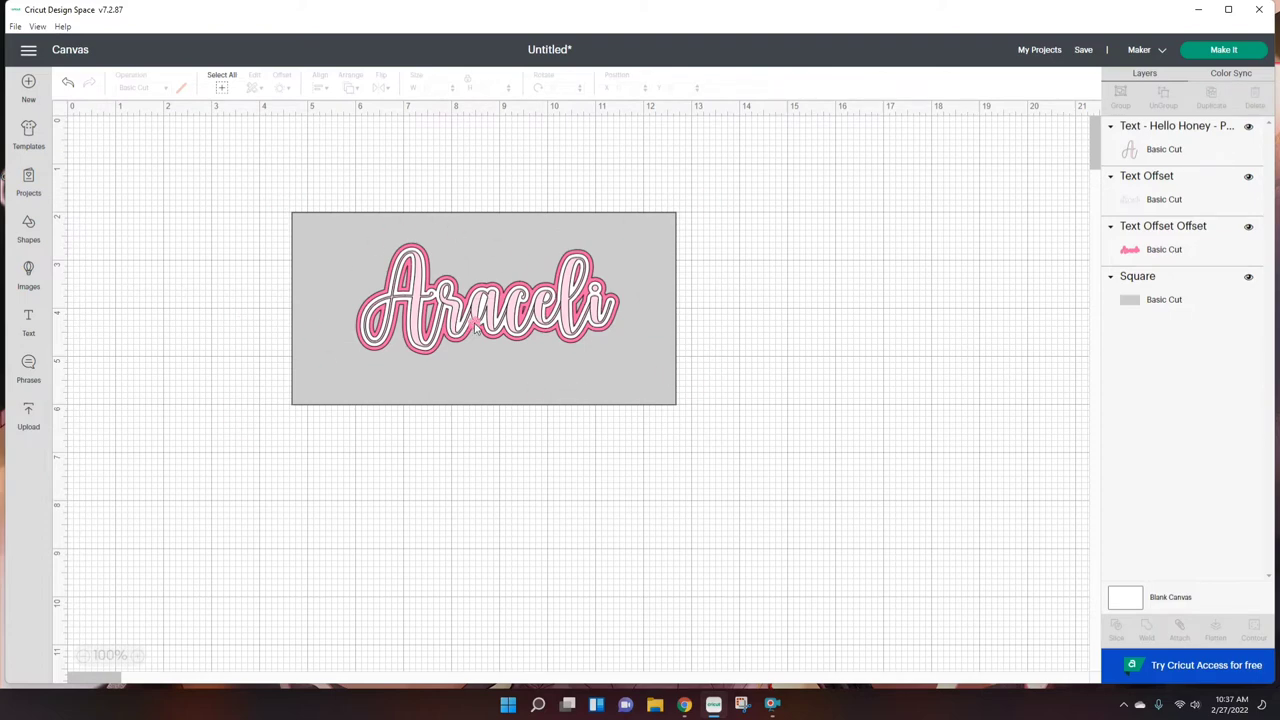
Move the square aside, then group and ungroup the three Araceli layers and drag them apart
{"action": "left_click_drag", "start_coordinate": [578, 393], "coordinate": [760, 397]}
{"action": "left_click_drag", "start_coordinate": [318, 195], "coordinate": [462, 444]}
{"action": "right_click", "coordinate": [450, 270]}
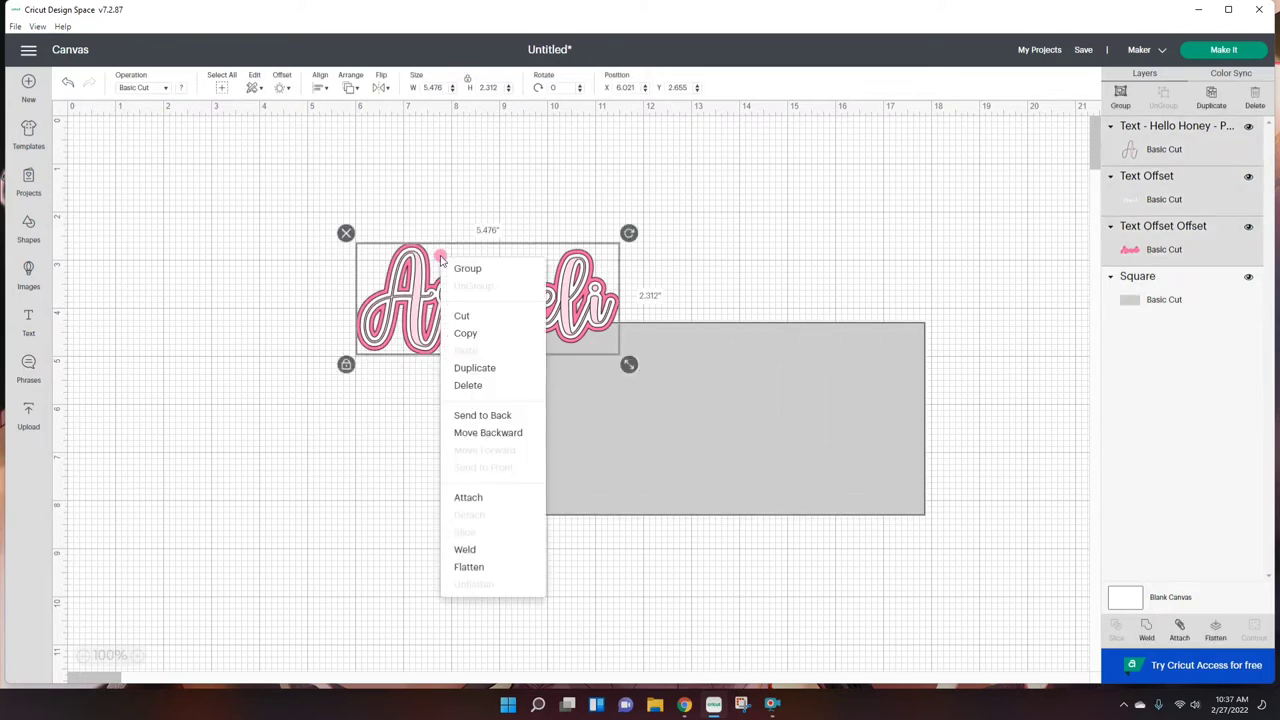
{"action": "left_click", "coordinate": [459, 264]}
{"action": "left_click", "coordinate": [368, 458]}
{"action": "left_click_drag", "start_coordinate": [453, 300], "coordinate": [391, 455]}
{"action": "right_click", "coordinate": [504, 271]}
{"action": "left_click", "coordinate": [528, 292]}
{"action": "left_click_drag", "start_coordinate": [430, 258], "coordinate": [365, 351]}
Nudge the grey square up-right and hide it
{"action": "left_click_drag", "start_coordinate": [776, 378], "coordinate": [788, 352]}
{"action": "left_click_drag", "start_coordinate": [701, 317], "coordinate": [720, 304]}
{"action": "left_click", "coordinate": [1247, 277]}
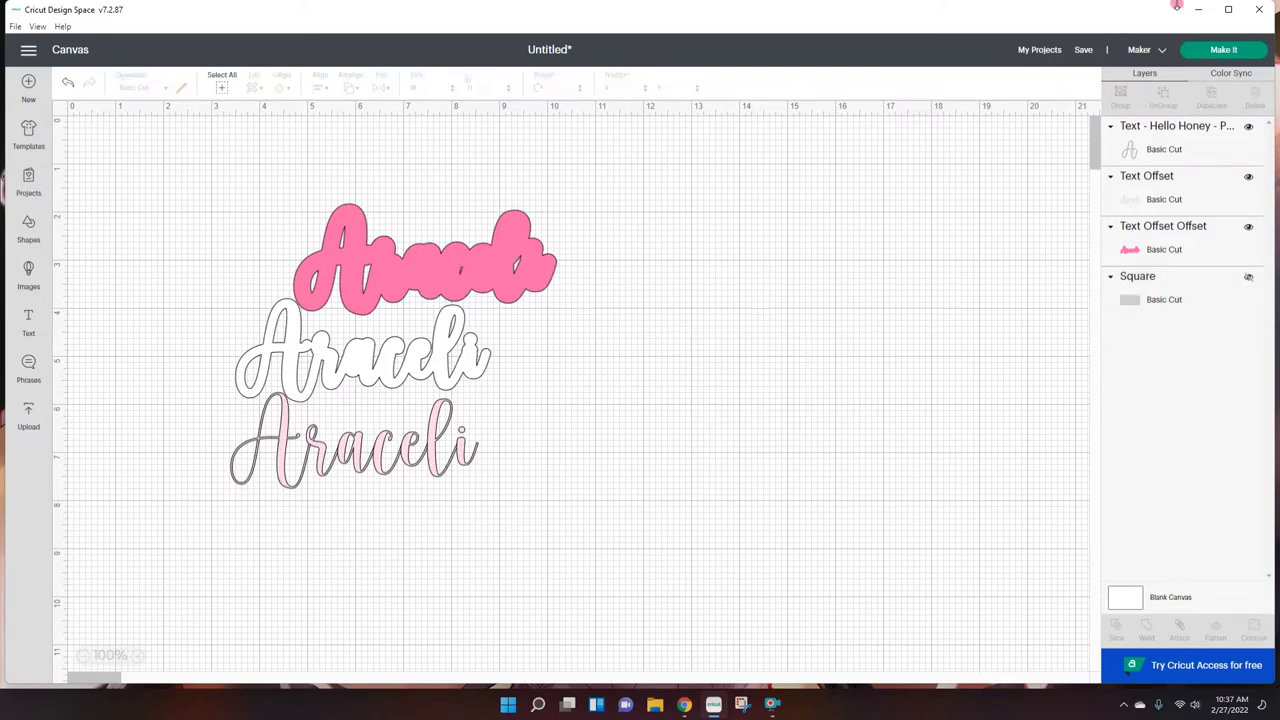
Go to Make It and preview the white, light-pink and dark-pink mats
{"action": "left_click", "coordinate": [1205, 50]}
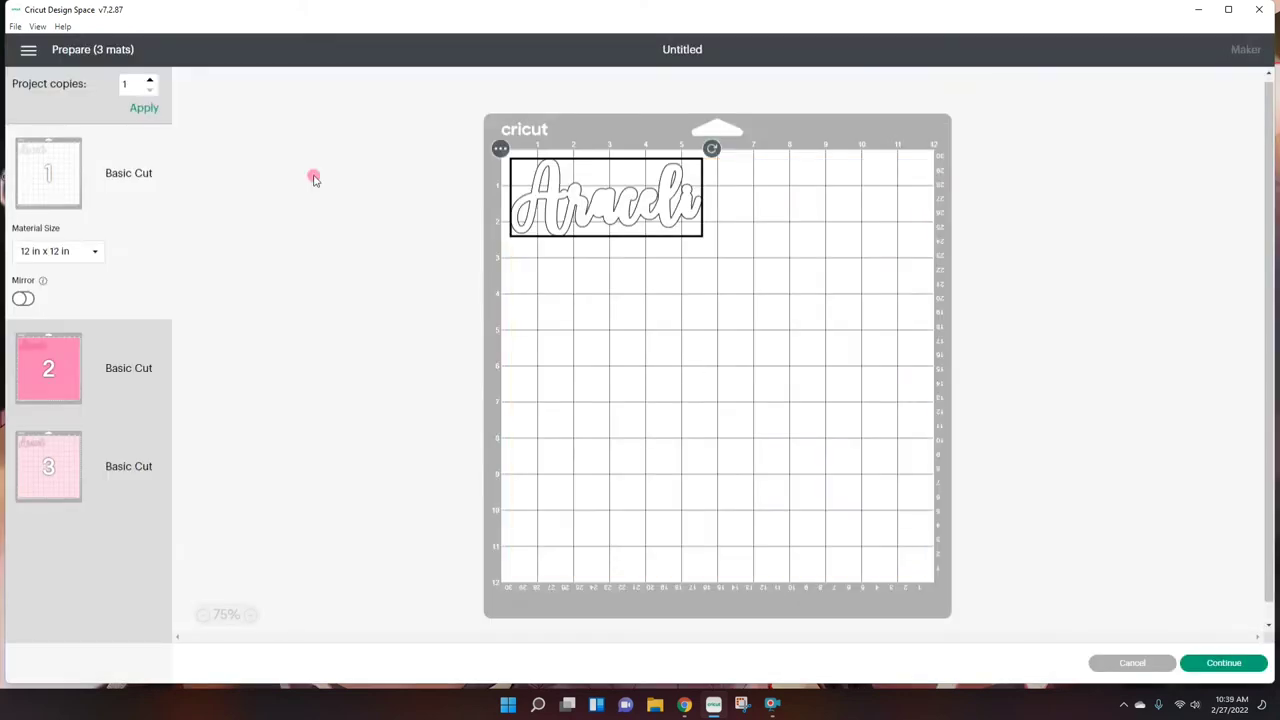
{"action": "left_click", "coordinate": [50, 374]}
{"action": "left_click", "coordinate": [65, 468]}
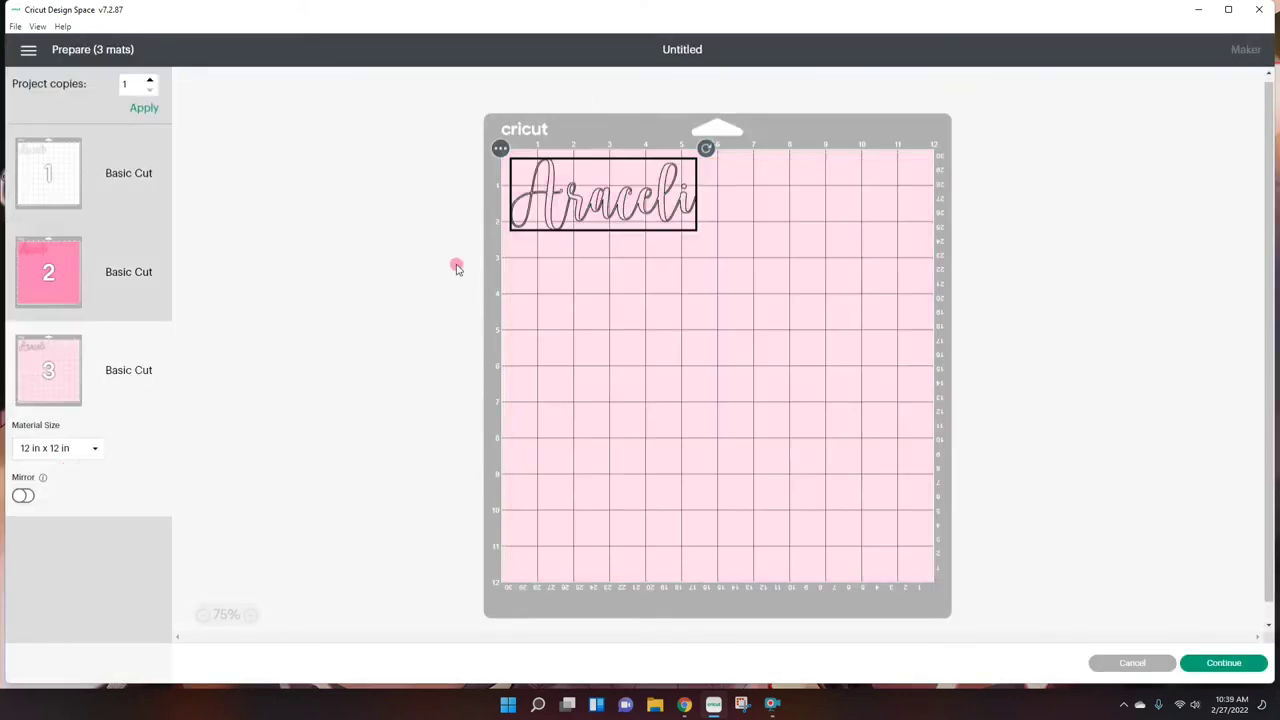
{"action": "left_click", "coordinate": [46, 180]}
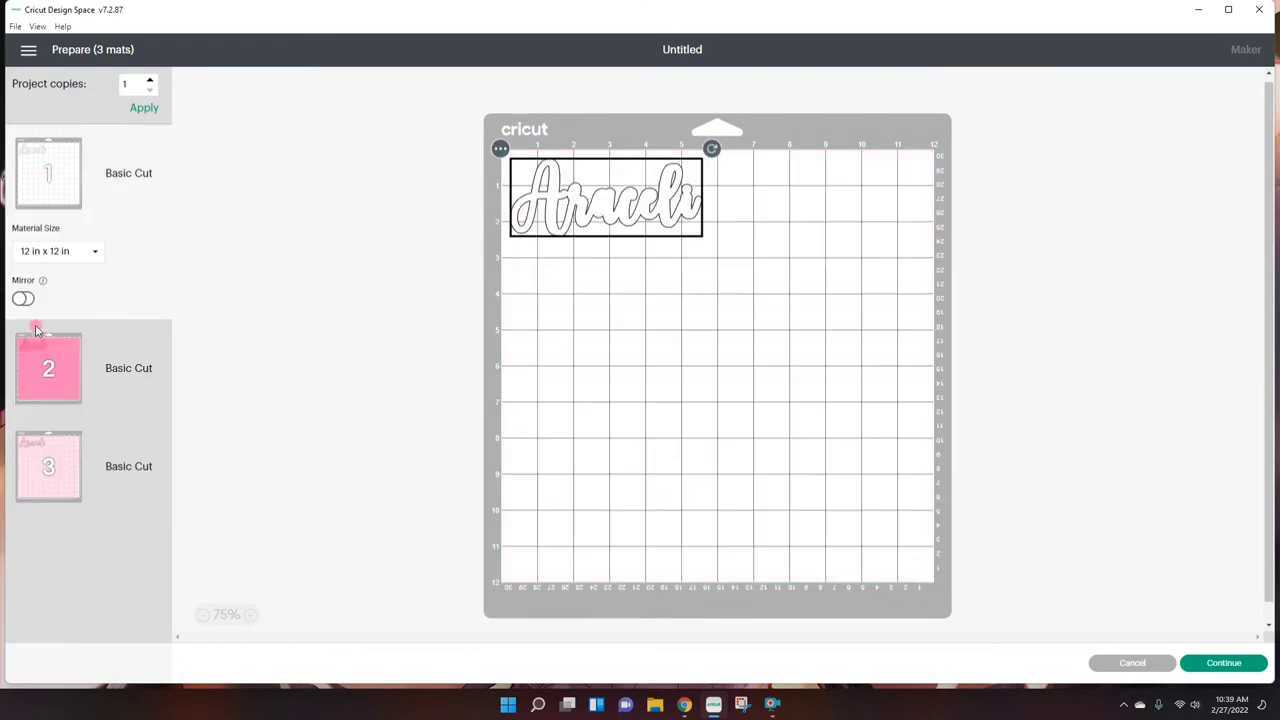
{"action": "left_click", "coordinate": [38, 354]}
{"action": "left_click", "coordinate": [58, 483]}
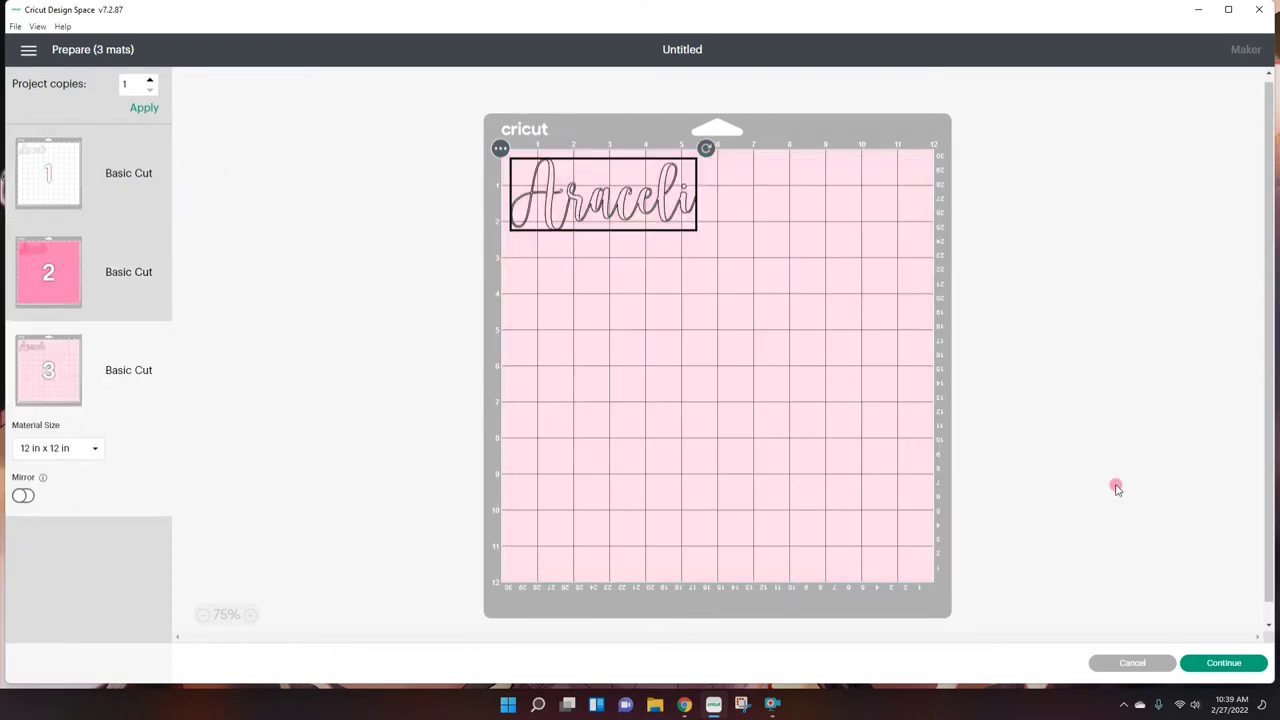